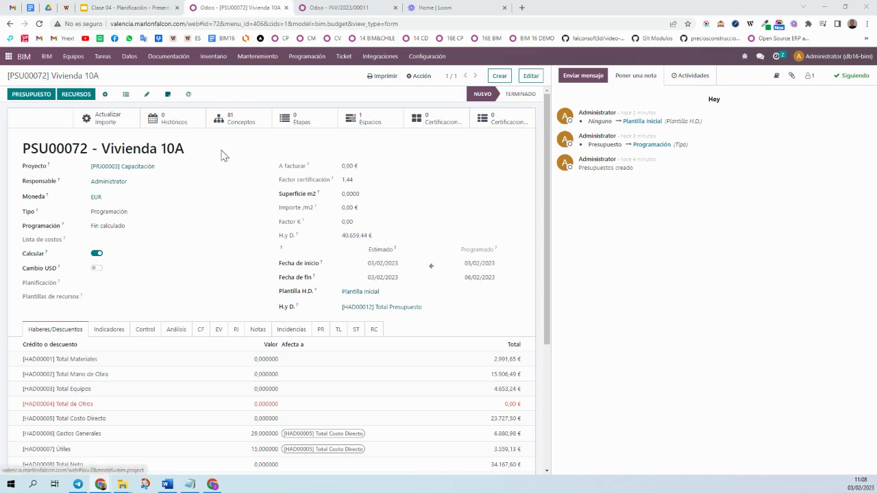
In the budget's concepts, open item E02AM010 Desbroce y limpieza de terreno a máquina under MOVIMIENTO DE TIERRAS and show its predecessors
{"action": "left_click", "coordinate": [218, 122]}
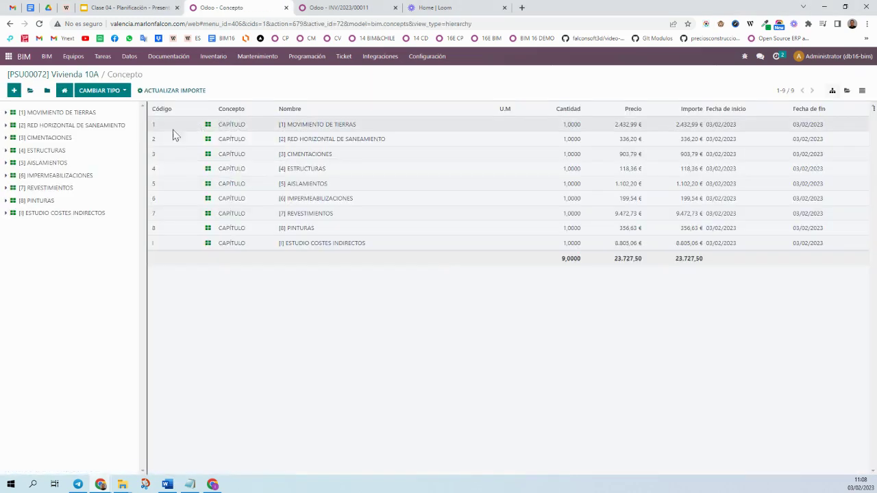
{"action": "left_click", "coordinate": [103, 92]}
{"action": "left_click", "coordinate": [103, 143]}
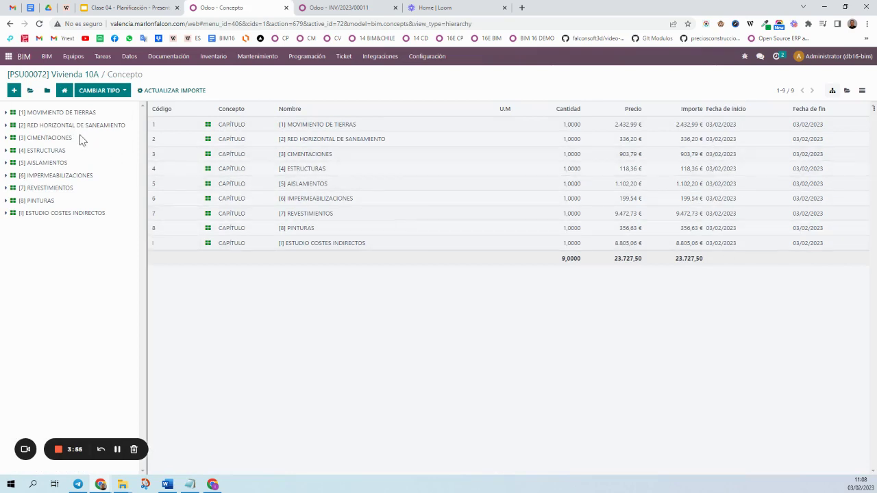
{"action": "left_click", "coordinate": [60, 113]}
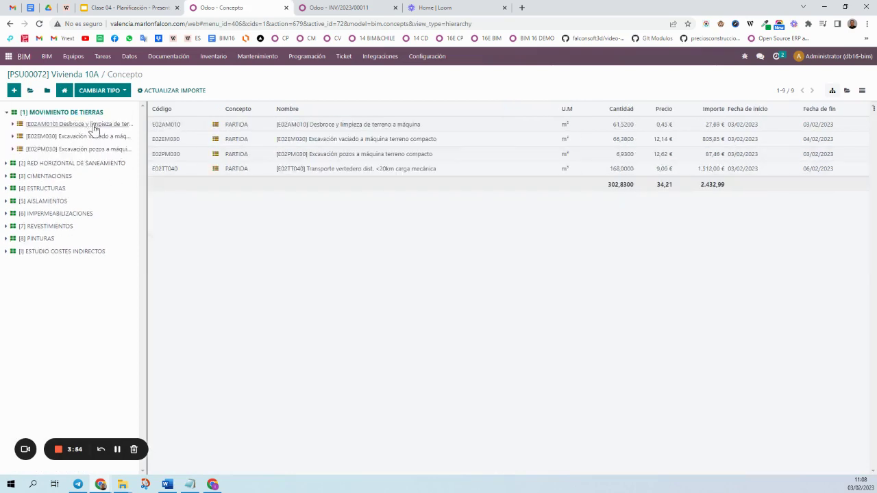
{"action": "left_click", "coordinate": [247, 126]}
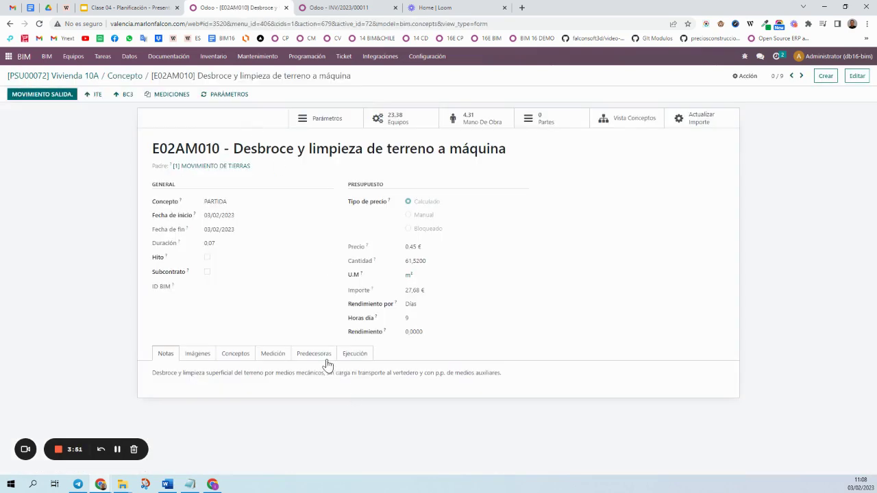
{"action": "left_click", "coordinate": [327, 356]}
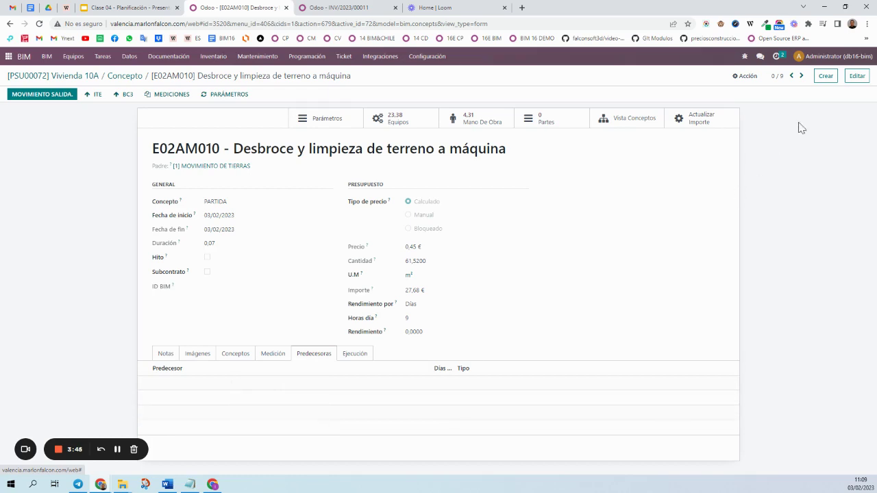
Try out E04CM040 Horm.limpieza hm-20/p/20/i v.man as a Fin a Inicio predecessor of the item and delete that line
{"action": "left_click", "coordinate": [856, 75]}
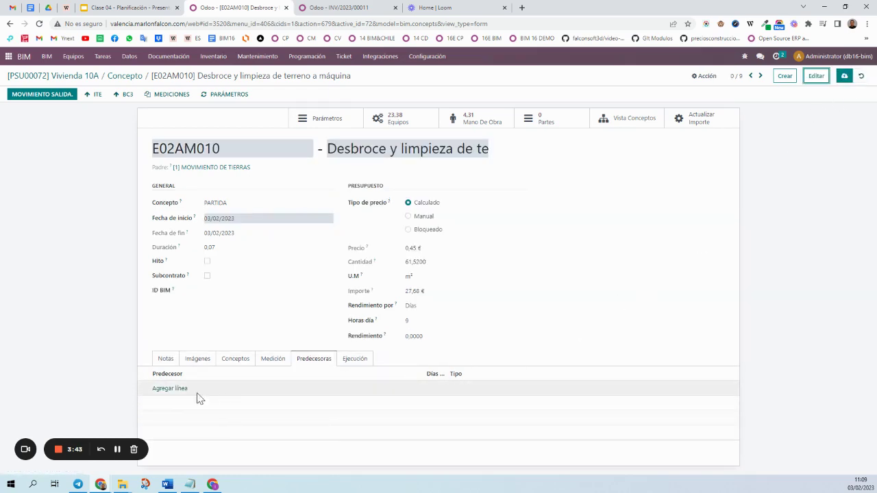
{"action": "left_click", "coordinate": [174, 388]}
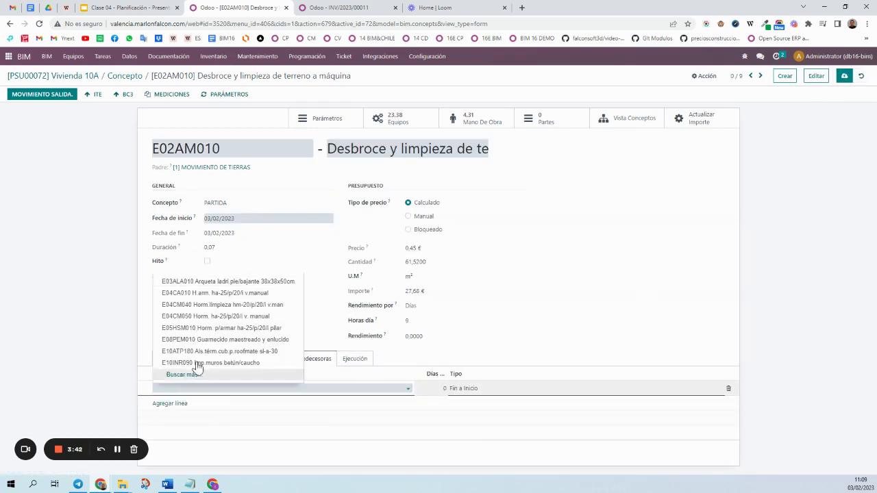
{"action": "left_click", "coordinate": [198, 304]}
{"action": "left_click", "coordinate": [434, 389]}
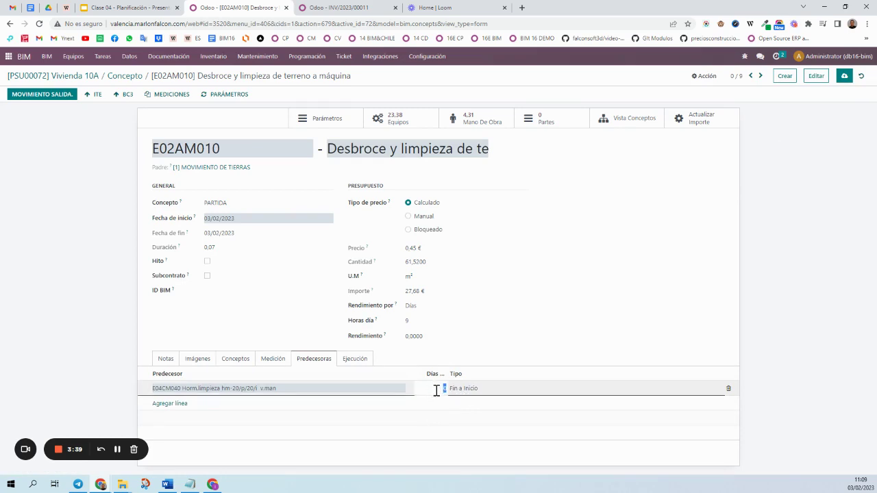
{"action": "left_click", "coordinate": [476, 390]}
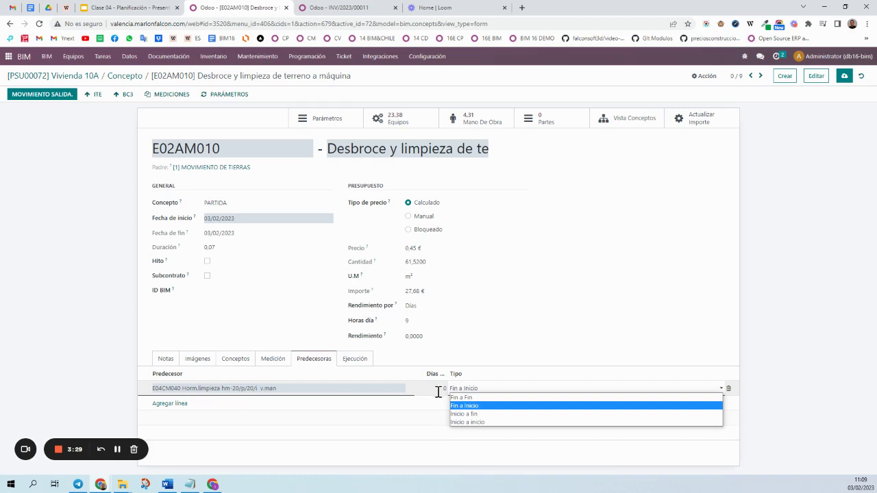
{"action": "left_click", "coordinate": [505, 356]}
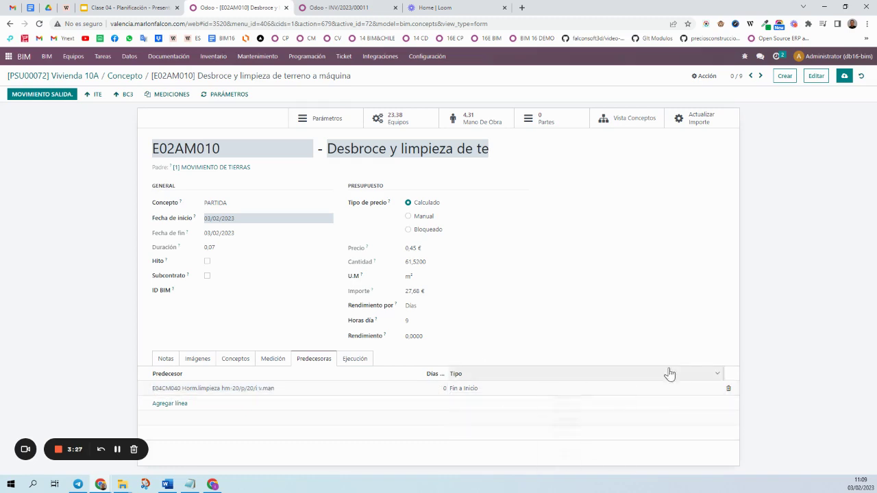
{"action": "left_click", "coordinate": [728, 388]}
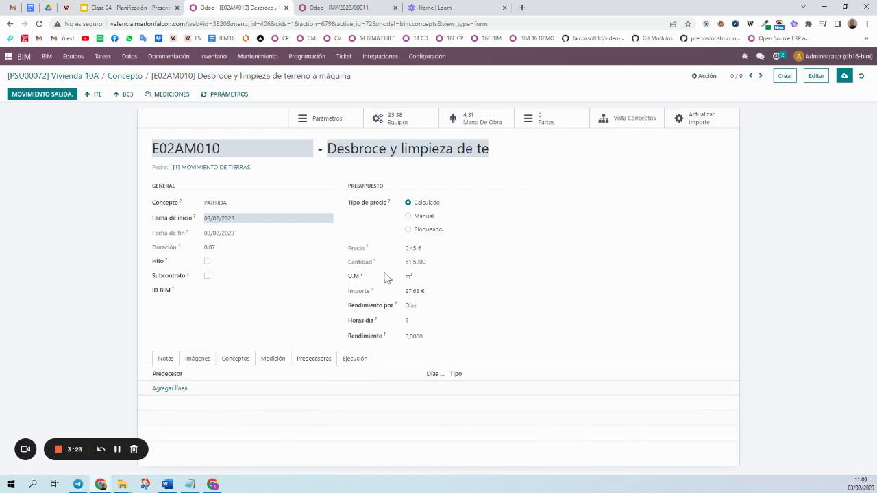
Return to the Vivienda 10A budget and export its Gantt as a Microsoft Project file
{"action": "left_click", "coordinate": [130, 81]}
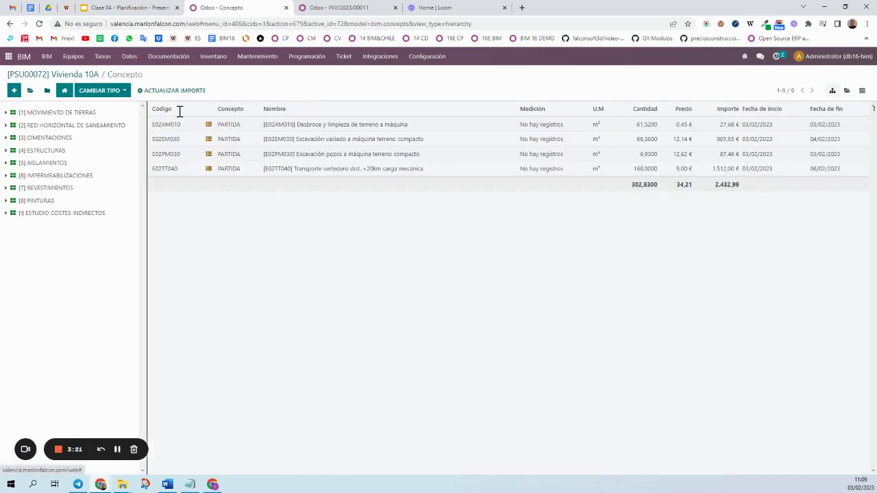
{"action": "left_click", "coordinate": [63, 91]}
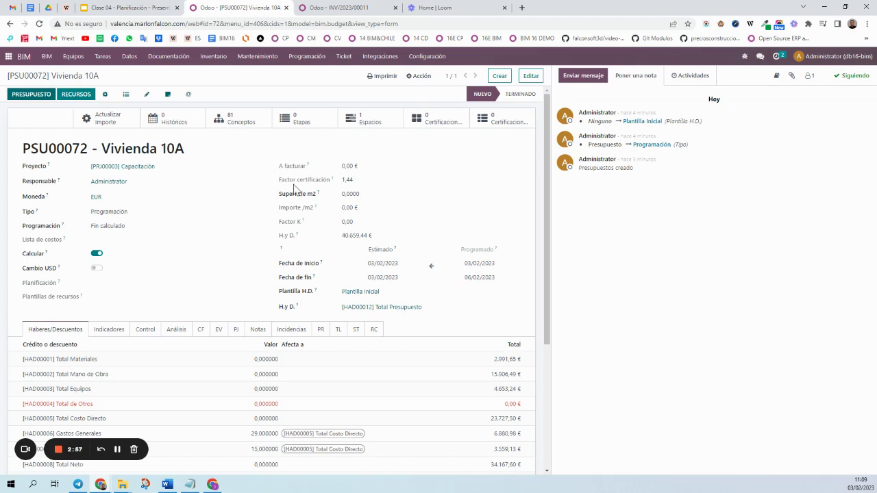
{"action": "left_click", "coordinate": [422, 79]}
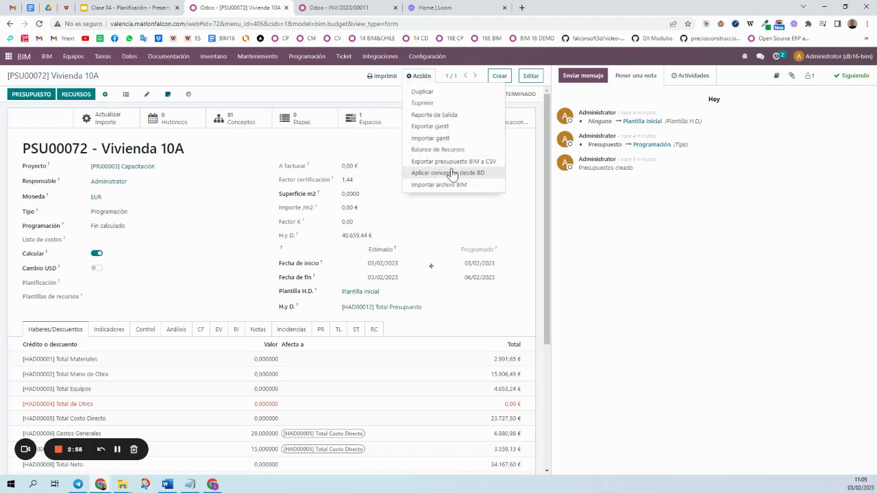
{"action": "left_click", "coordinate": [442, 129]}
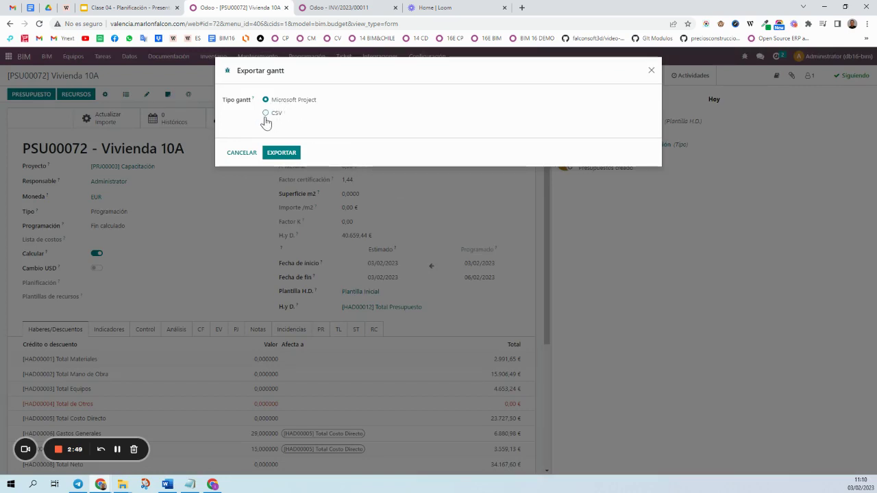
{"action": "left_click", "coordinate": [287, 152]}
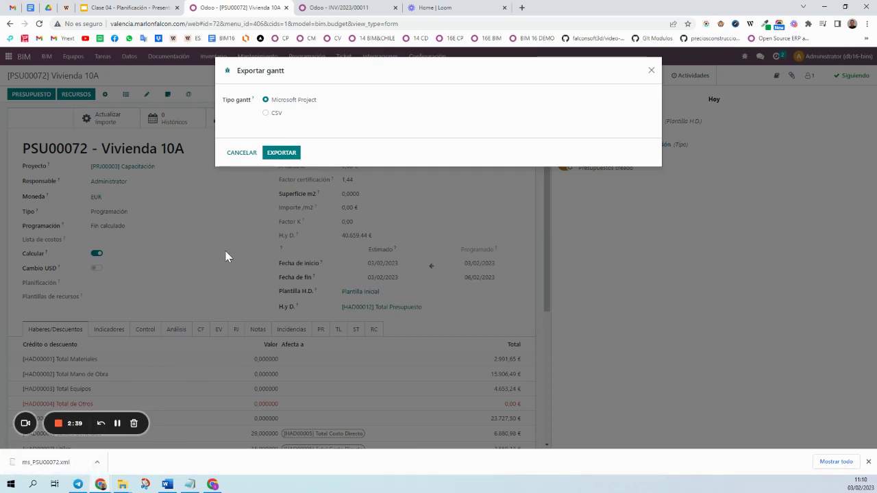
Launch Microsoft Project and browse to the Descargas folder to open a file
{"action": "left_click", "coordinate": [11, 485]}
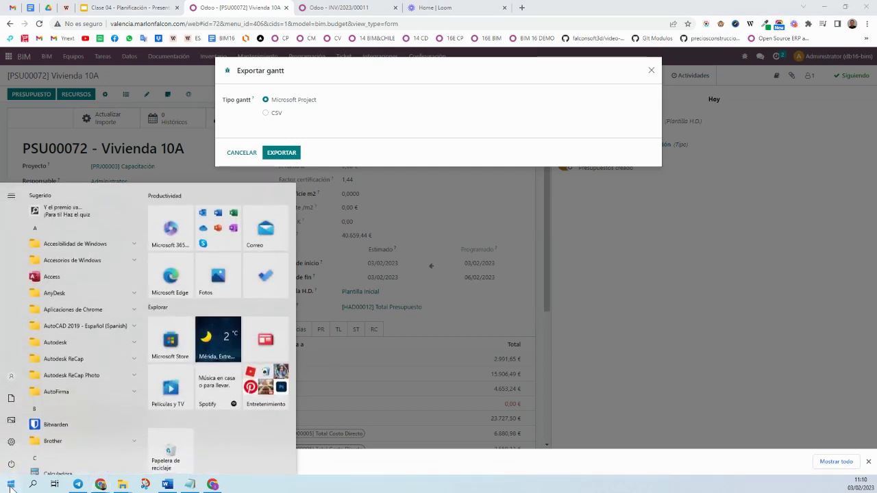
{"action": "left_click", "coordinate": [11, 484]}
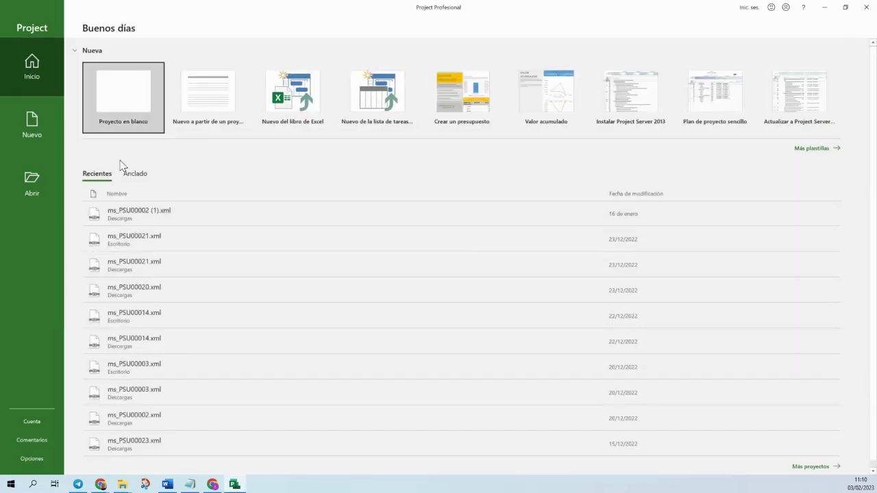
{"action": "left_click", "coordinate": [35, 183]}
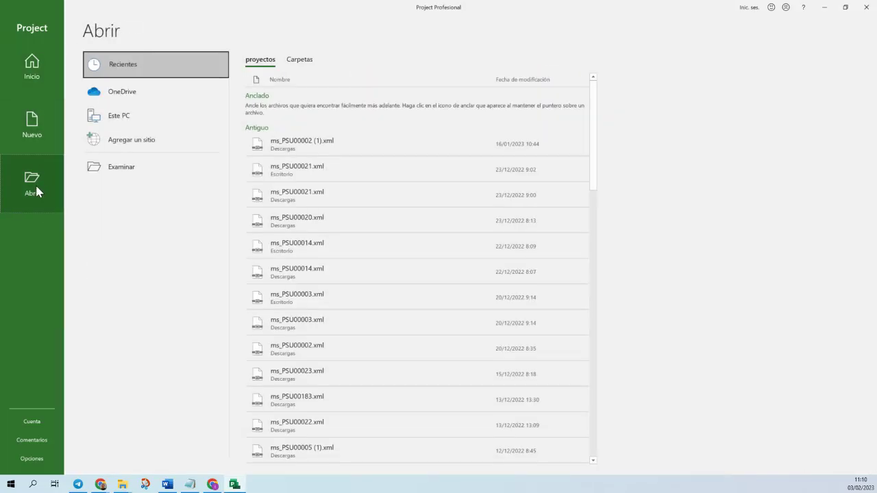
{"action": "left_click", "coordinate": [137, 175]}
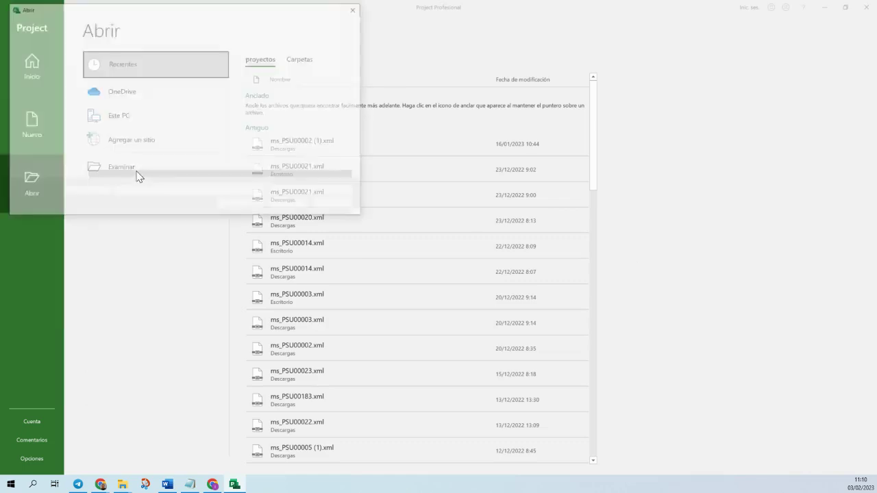
{"action": "left_click", "coordinate": [42, 81]}
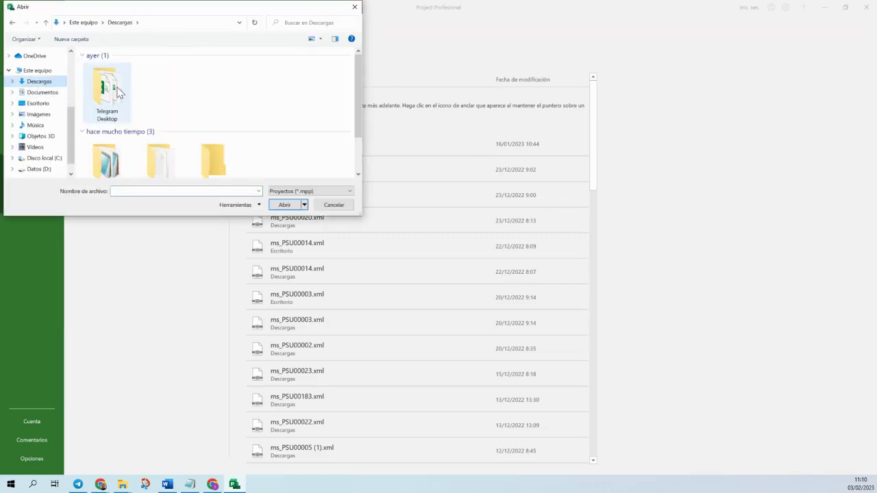
Import ms_PSU00072.xml in Formato XML as a new project and widen the task name column to show full names
{"action": "scroll", "coordinate": [162, 141], "scroll_direction": "down", "scroll_amount": 1}
{"action": "left_click", "coordinate": [315, 191]}
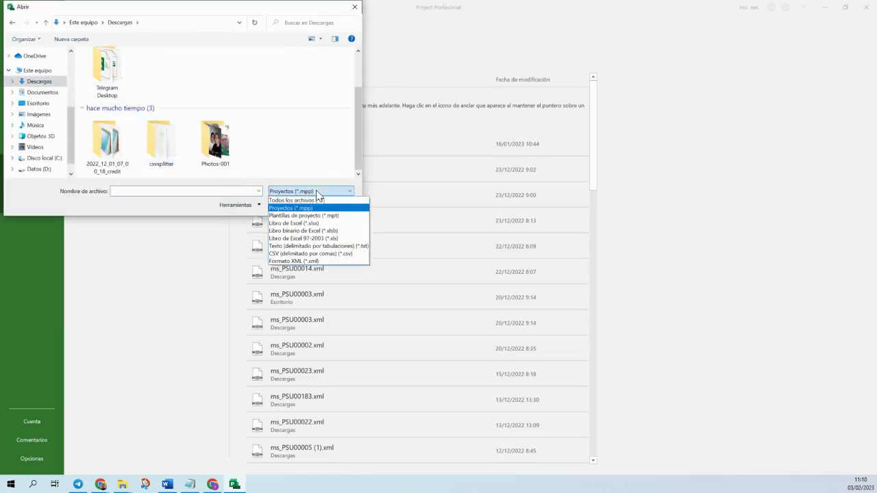
{"action": "left_click", "coordinate": [305, 261]}
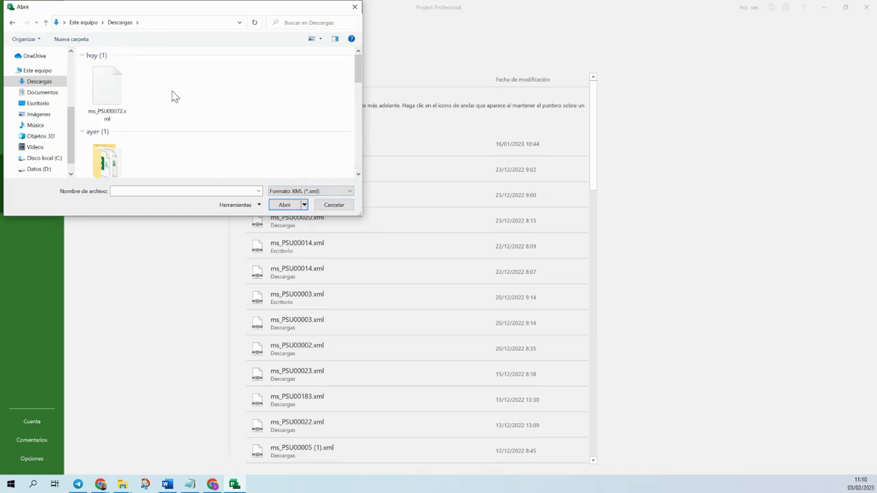
{"action": "left_click", "coordinate": [110, 92]}
{"action": "left_click", "coordinate": [293, 205]}
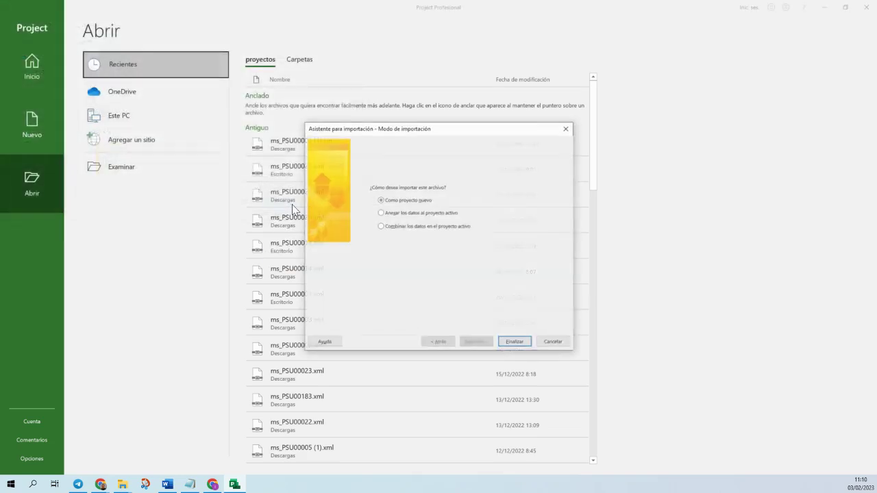
{"action": "left_click", "coordinate": [514, 341]}
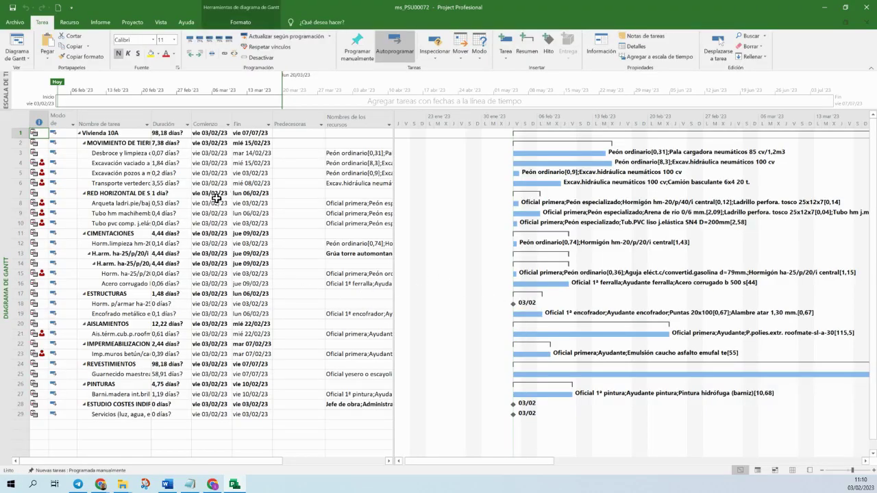
{"action": "left_click_drag", "start_coordinate": [151, 118], "coordinate": [279, 120]}
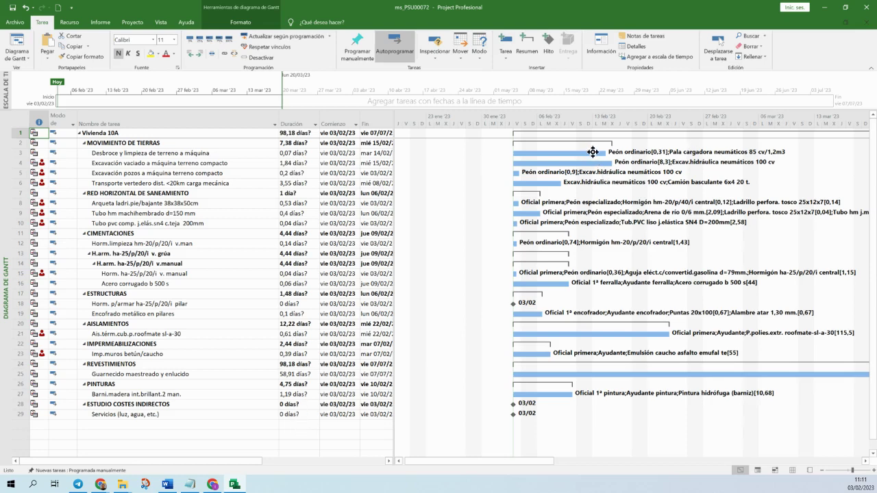
Review the project's resource sheet, including resource types and rates, and return to the Gantt chart
{"action": "left_click", "coordinate": [792, 472]}
{"action": "scroll", "coordinate": [381, 288], "scroll_direction": "down", "scroll_amount": 10}
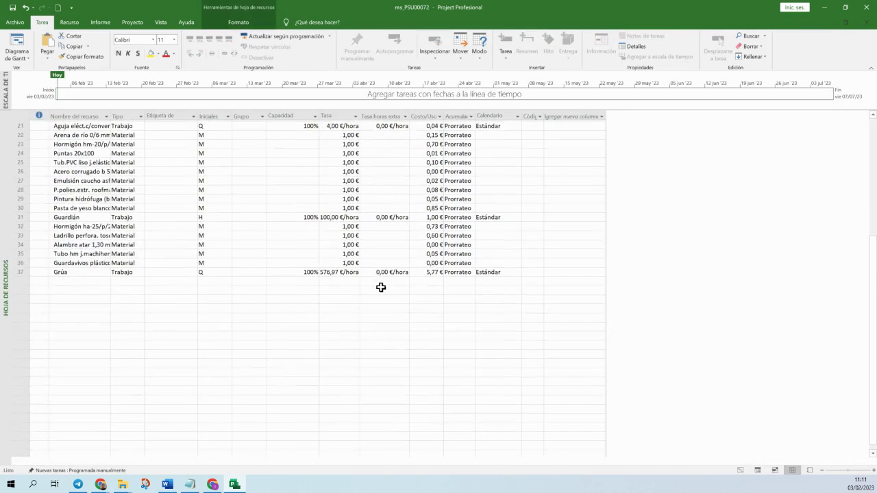
{"action": "scroll", "coordinate": [381, 288], "scroll_direction": "up", "scroll_amount": 10}
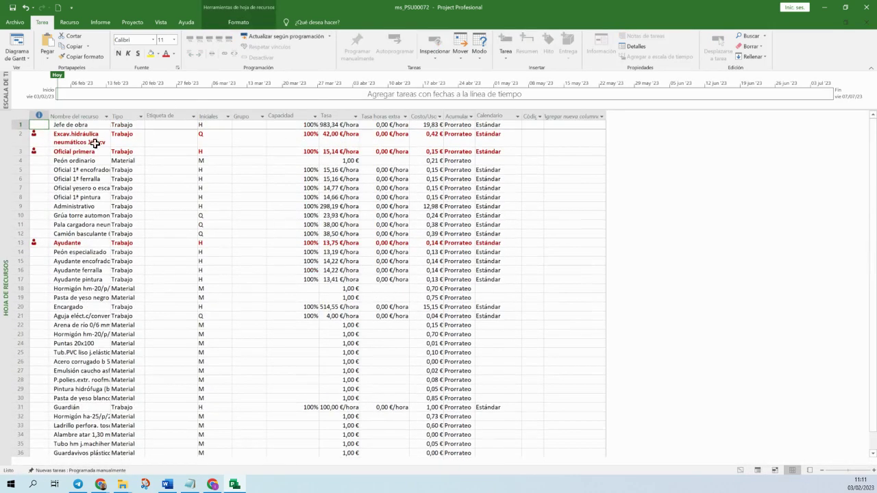
{"action": "left_click", "coordinate": [740, 470]}
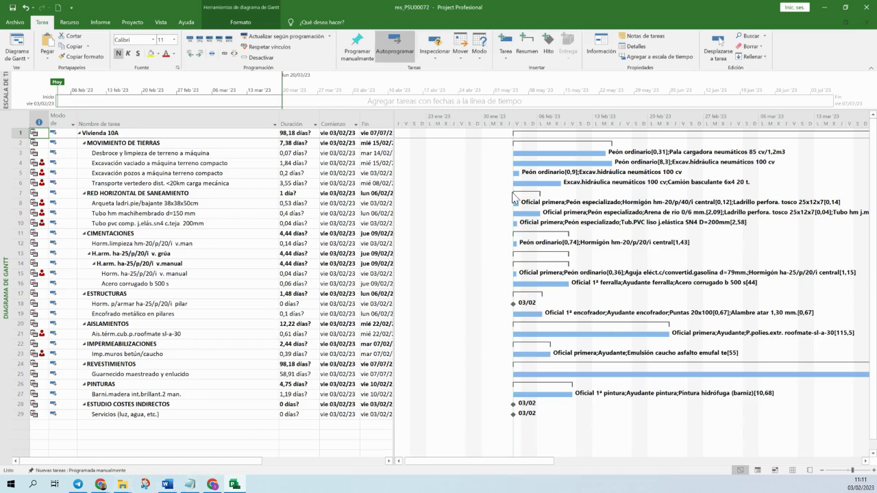
{"action": "left_click", "coordinate": [824, 7]}
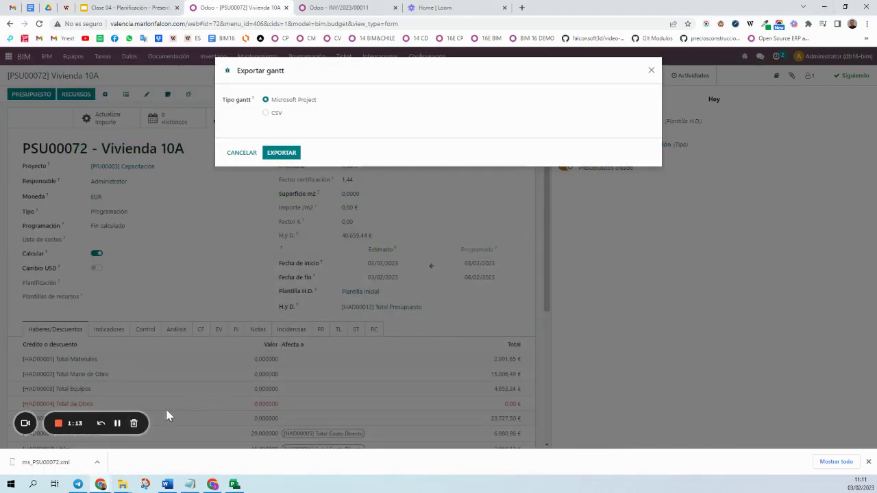
{"action": "left_click", "coordinate": [117, 423]}
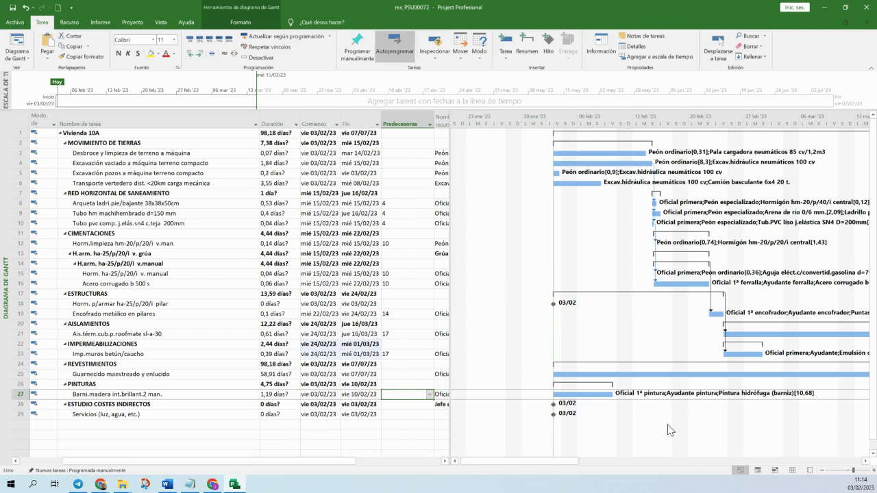
{"action": "left_click", "coordinate": [357, 153]}
{"action": "left_click", "coordinate": [310, 134]}
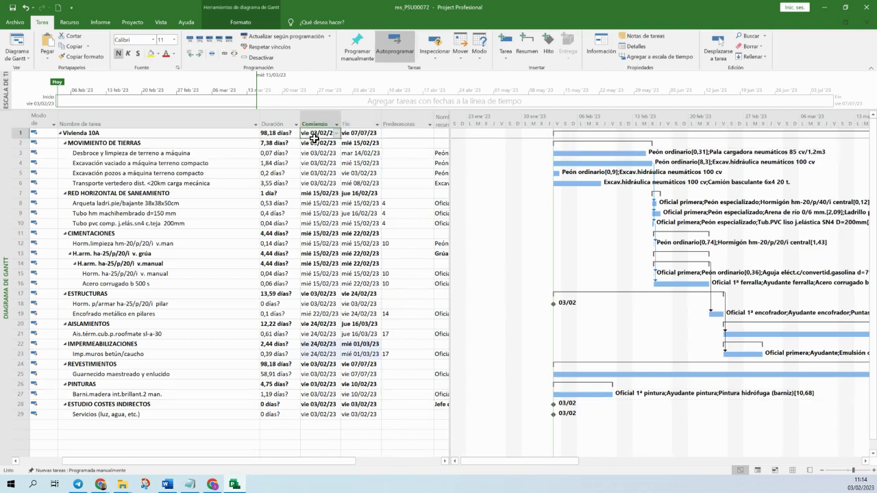
{"action": "left_click", "coordinate": [418, 192]}
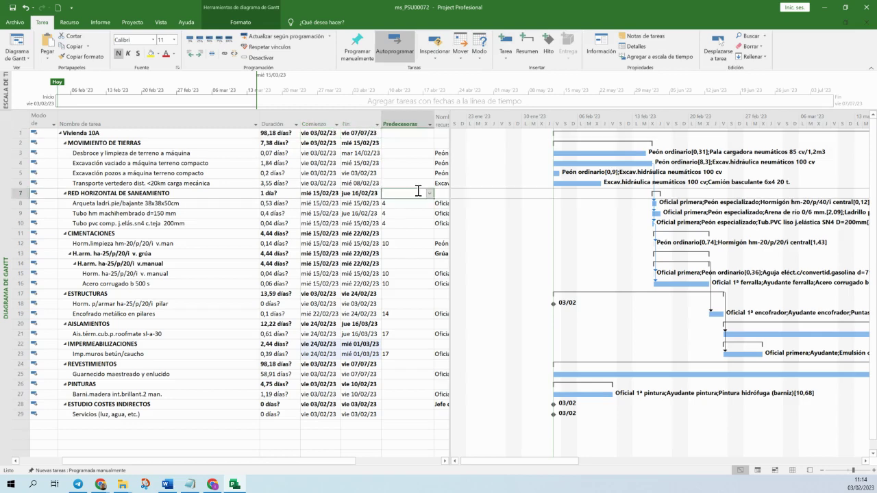
Save the project to the Descargas folder in Formato XML, replacing the existing ms_PSU00072.xml
{"action": "left_click", "coordinate": [16, 27]}
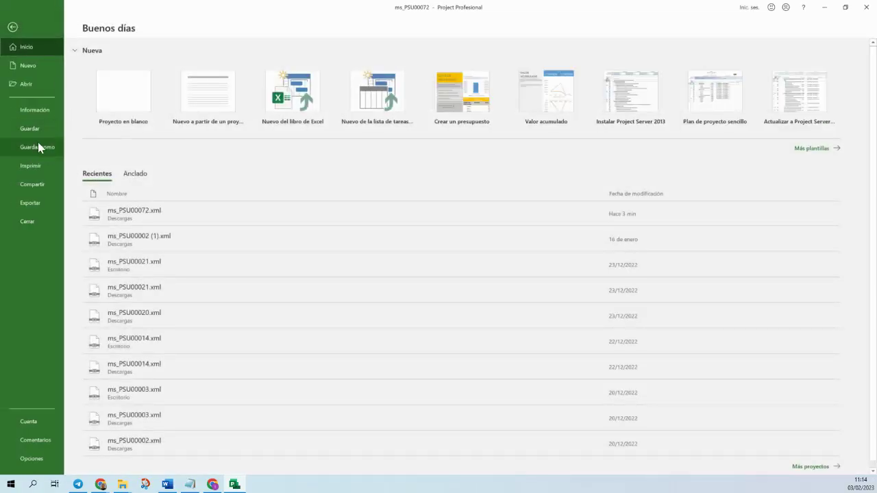
{"action": "left_click", "coordinate": [39, 148]}
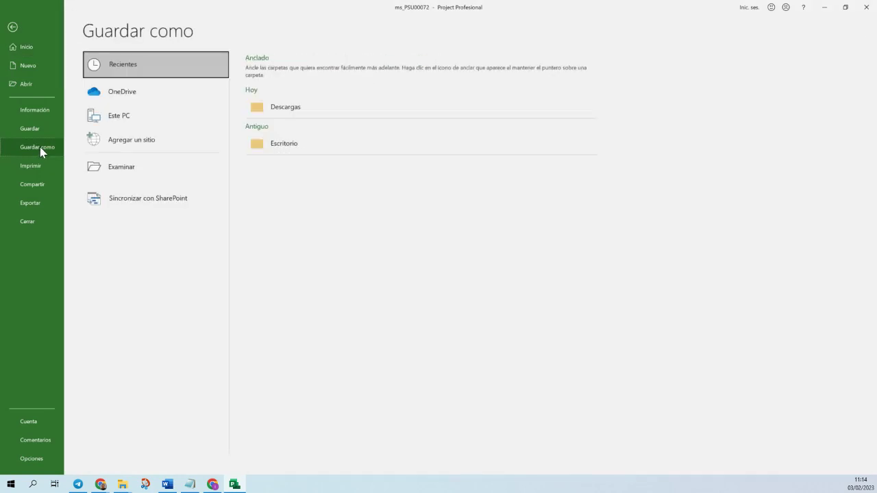
{"action": "left_click", "coordinate": [291, 107]}
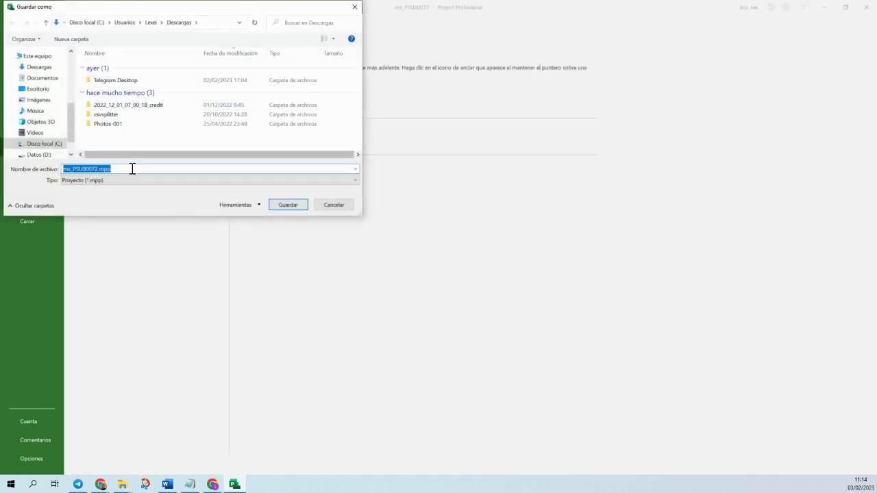
{"action": "left_click", "coordinate": [138, 181]}
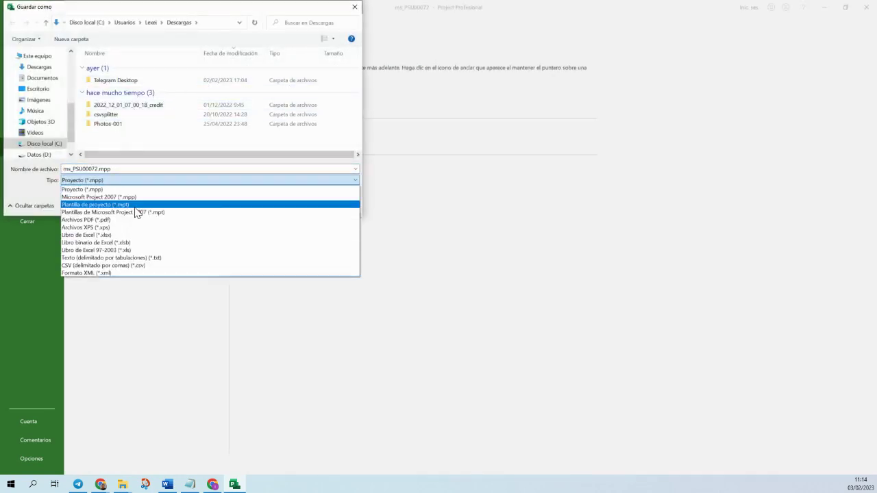
{"action": "left_click", "coordinate": [113, 273]}
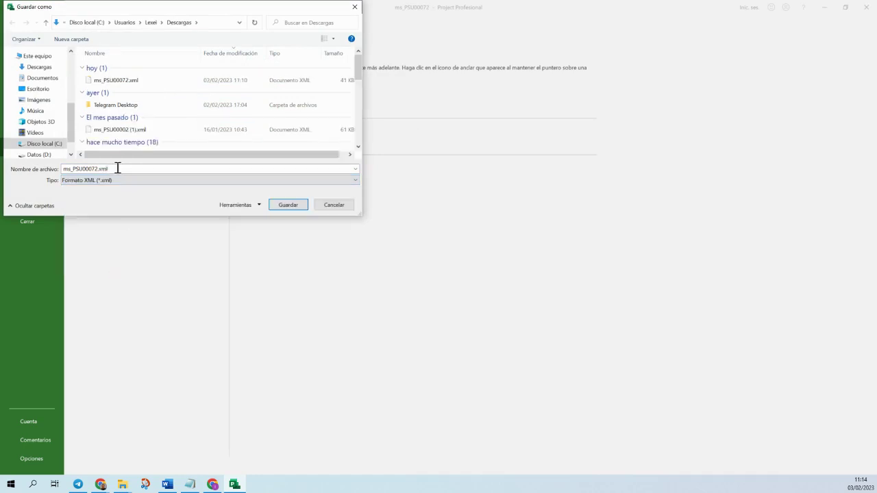
{"action": "left_click", "coordinate": [115, 82]}
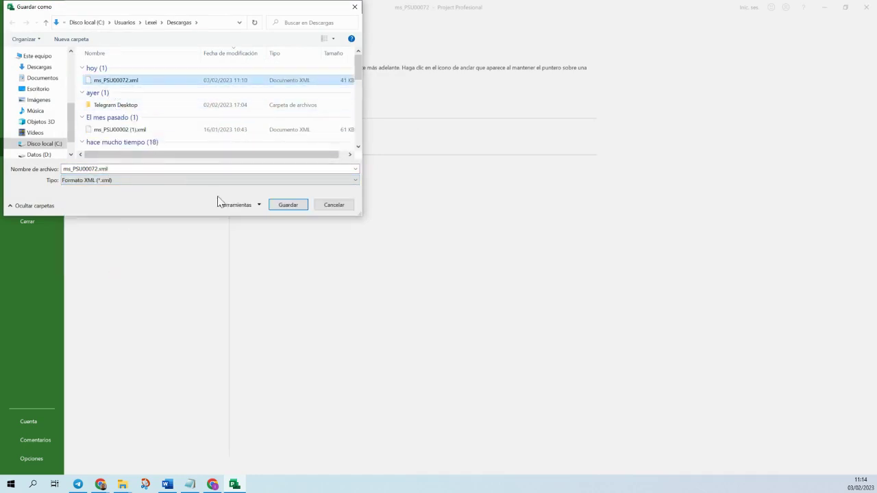
{"action": "left_click", "coordinate": [288, 208]}
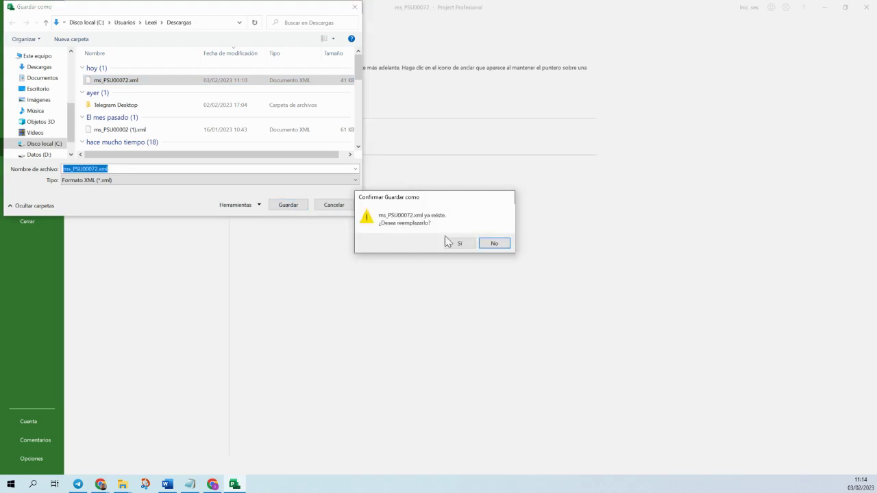
{"action": "left_click", "coordinate": [460, 244]}
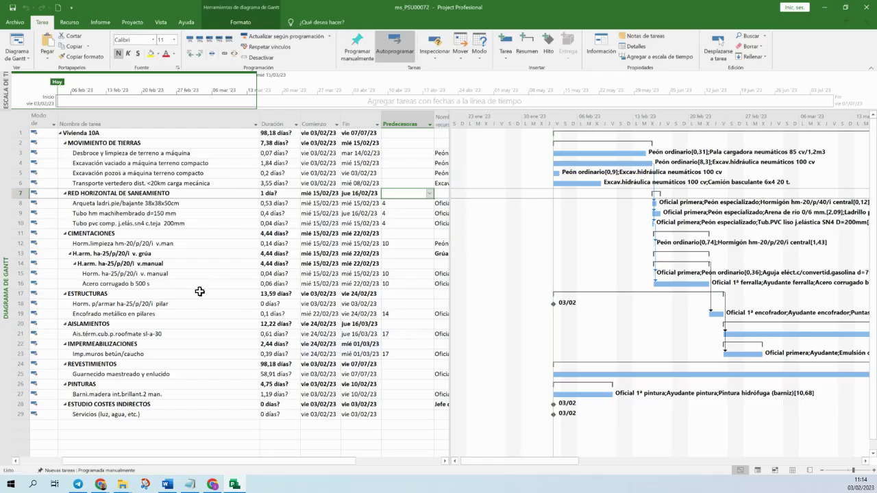